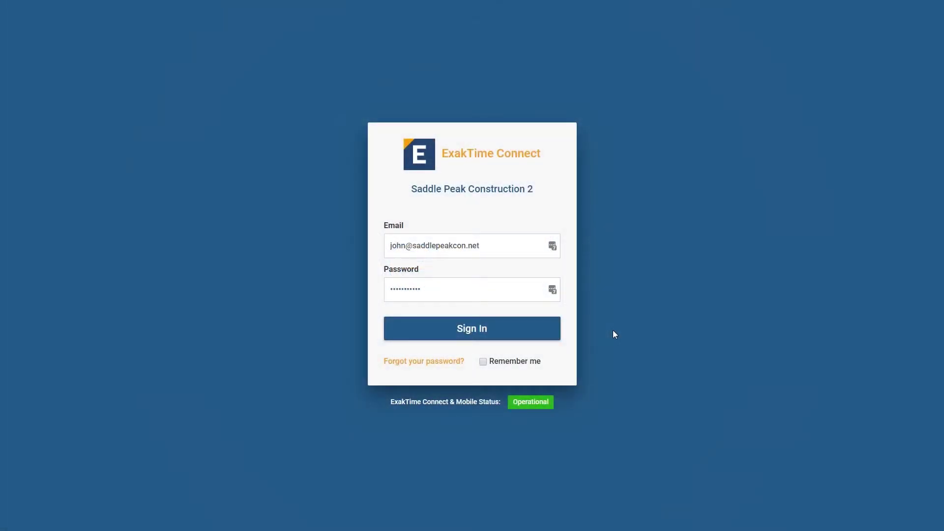
Sign in to the company account with the filled-in email and password.
{"action": "left_click", "coordinate": [528, 338]}
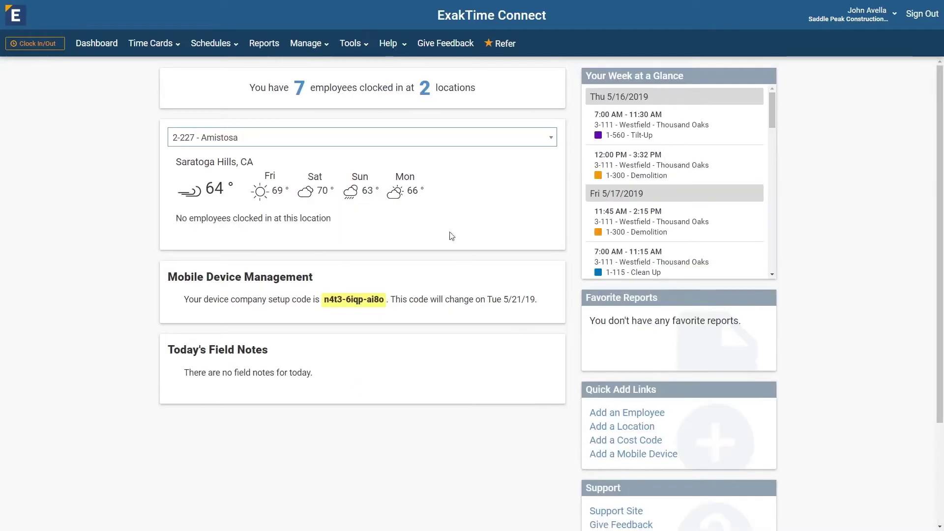
Open the Manage menu to reach the Licensing overview and its Scheduling add-on status.
{"action": "left_click", "coordinate": [317, 49]}
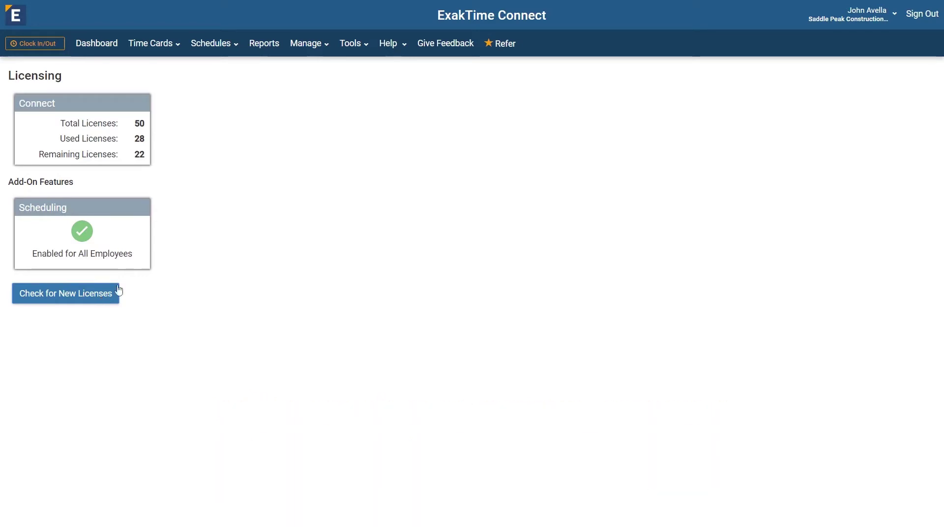
Open Security Roles on the ExakTime Connect tab and load the Employee role's permissions.
{"action": "left_click", "coordinate": [306, 44]}
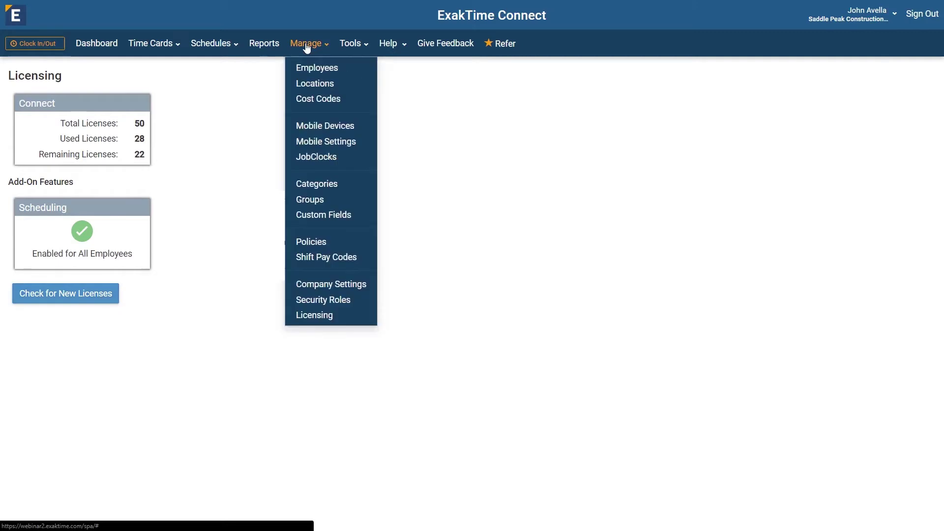
{"action": "left_click", "coordinate": [325, 300]}
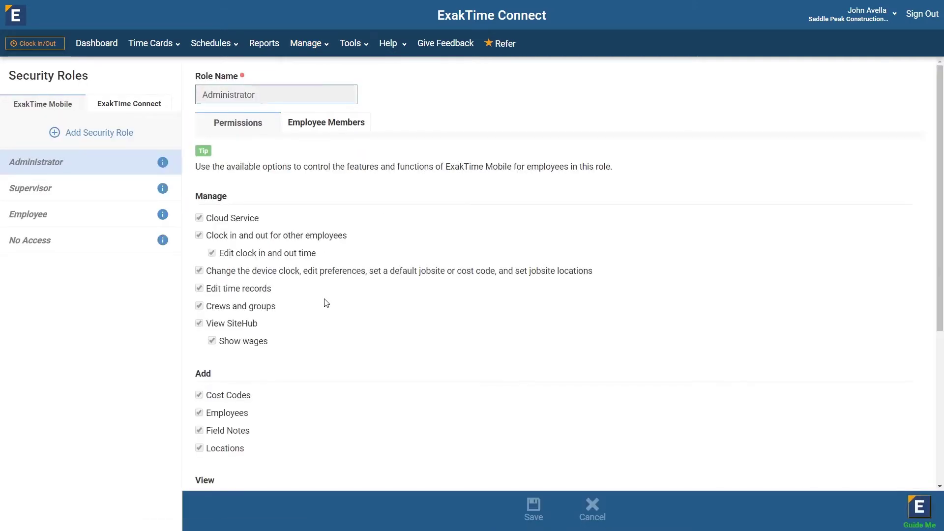
{"action": "left_click", "coordinate": [145, 106]}
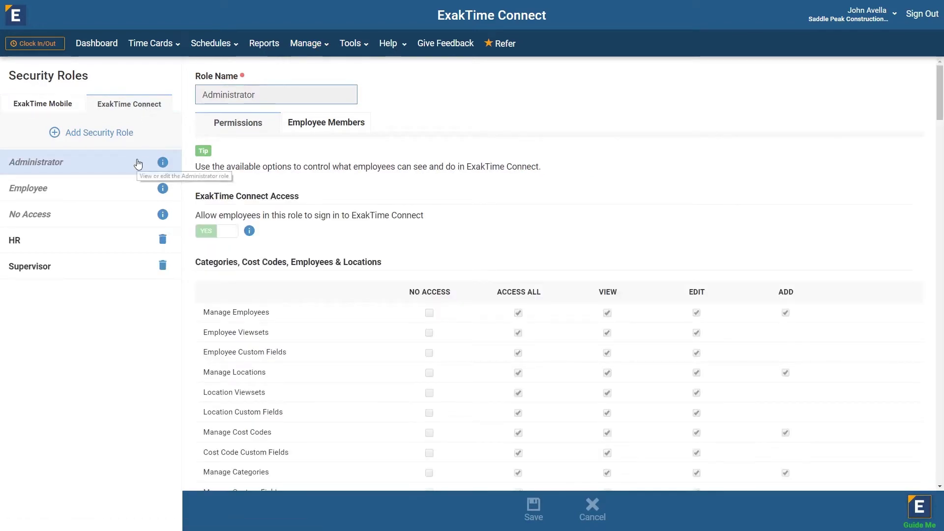
{"action": "scroll", "coordinate": [287, 310], "scroll_direction": "down", "scroll_amount": 10}
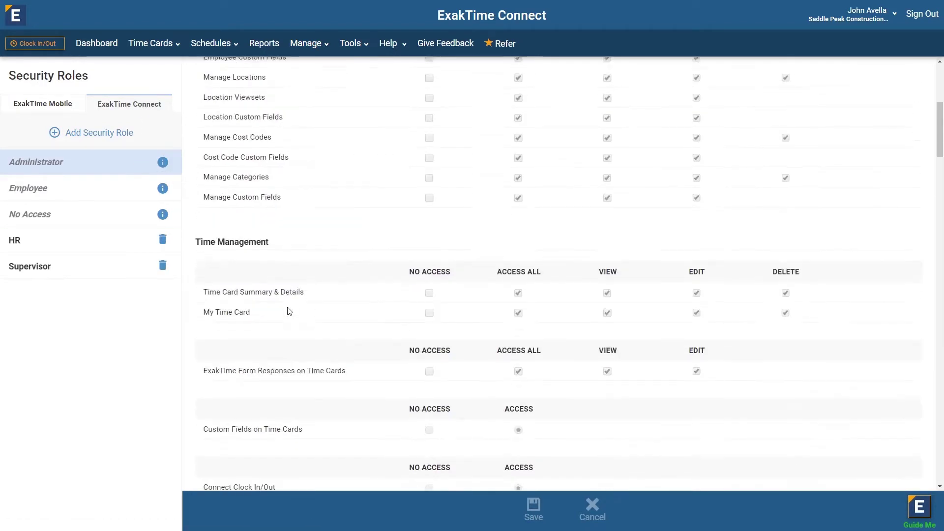
{"action": "scroll", "coordinate": [290, 311], "scroll_direction": "down", "scroll_amount": 6}
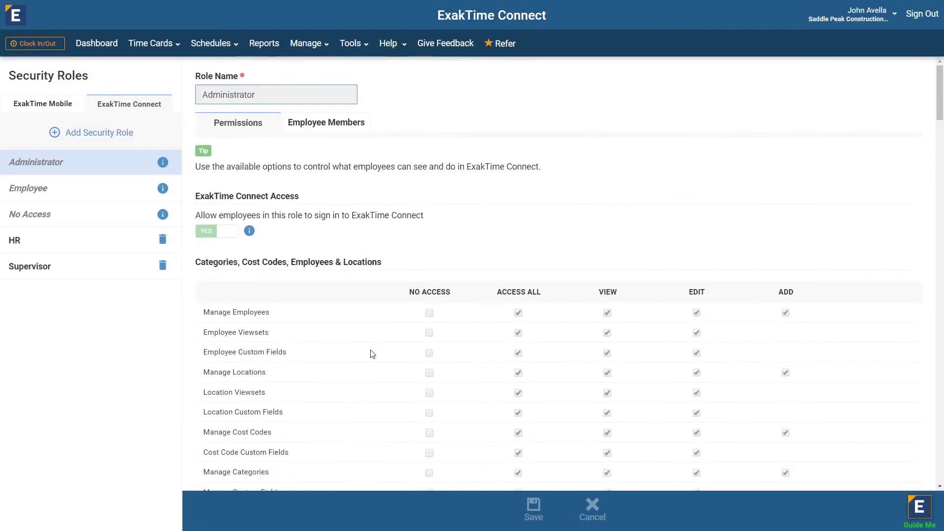
{"action": "left_click", "coordinate": [118, 191]}
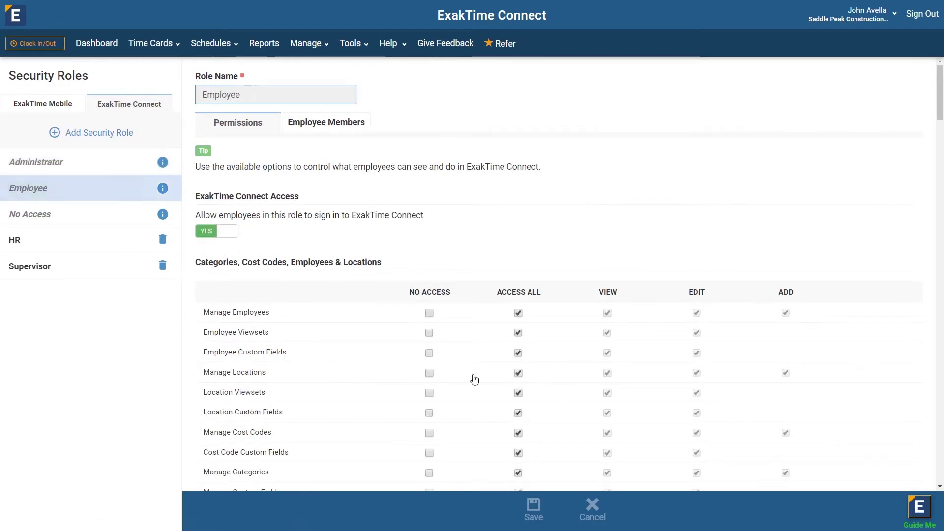
Set My Schedule to ACCESS in the Employee role's Connect permissions and save.
{"action": "scroll", "coordinate": [467, 377], "scroll_direction": "down", "scroll_amount": 4}
{"action": "scroll", "coordinate": [462, 375], "scroll_direction": "down", "scroll_amount": 13}
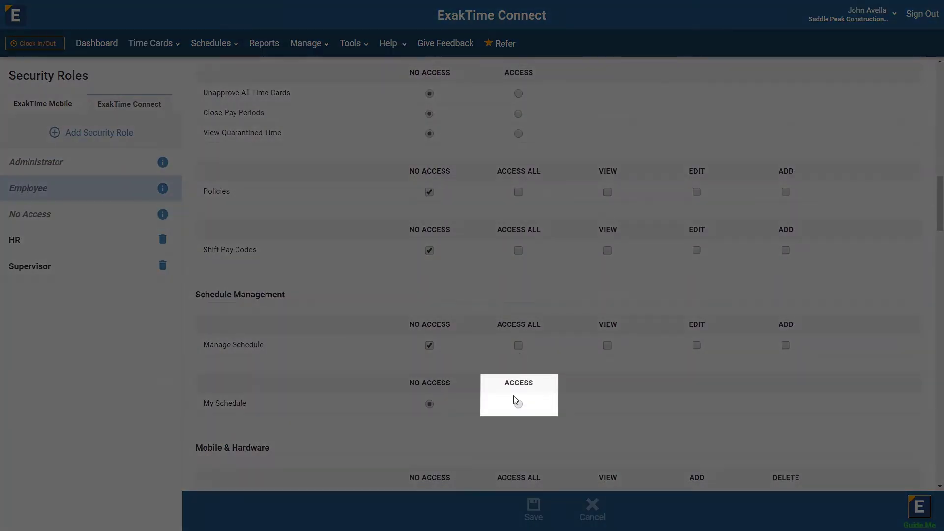
{"action": "left_click", "coordinate": [517, 403]}
{"action": "left_click", "coordinate": [533, 511]}
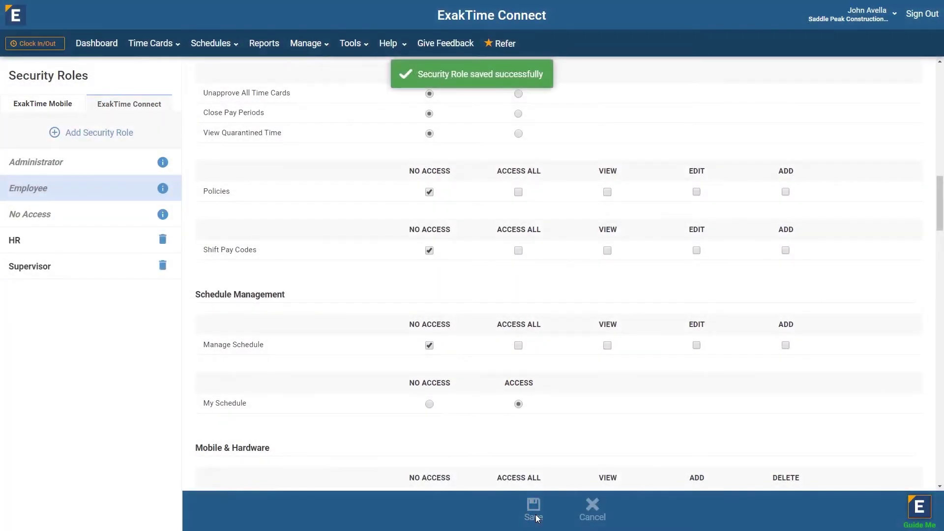
Enable My Schedule in the Employee role's ExakTime Mobile permissions and save.
{"action": "scroll", "coordinate": [536, 515], "scroll_direction": "down", "scroll_amount": 15}
{"action": "left_click", "coordinate": [49, 105]}
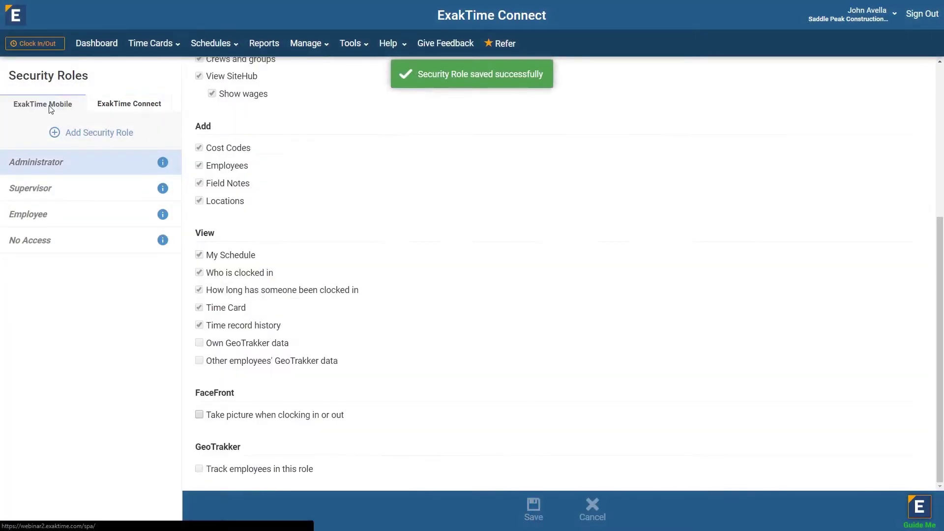
{"action": "left_click", "coordinate": [78, 219]}
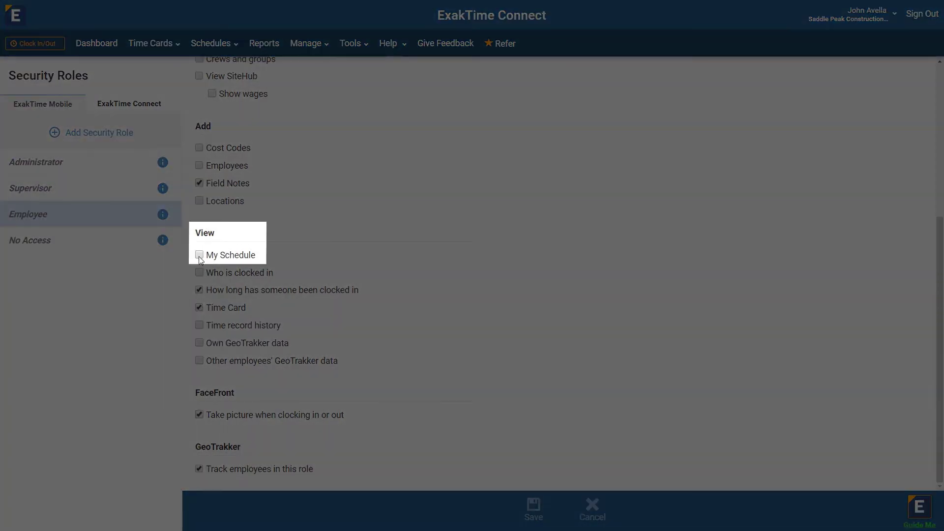
{"action": "left_click", "coordinate": [200, 256]}
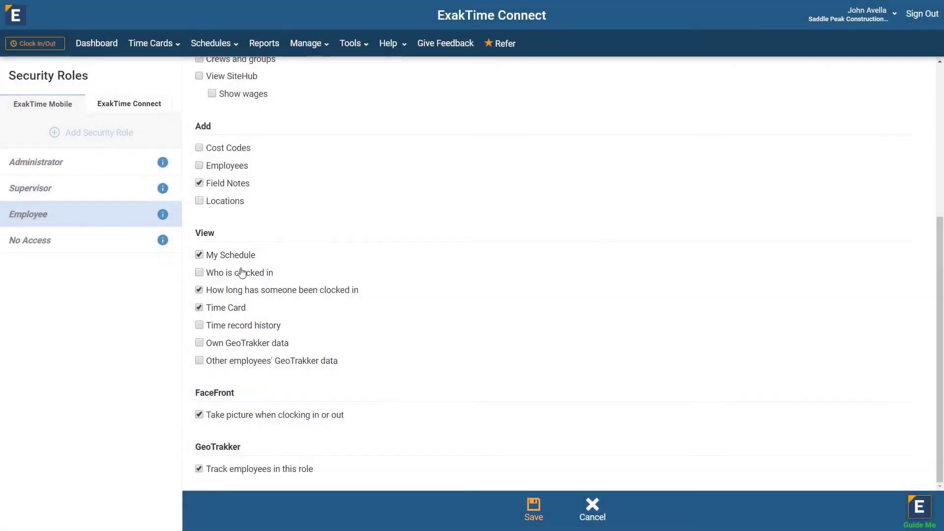
{"action": "left_click", "coordinate": [536, 512]}
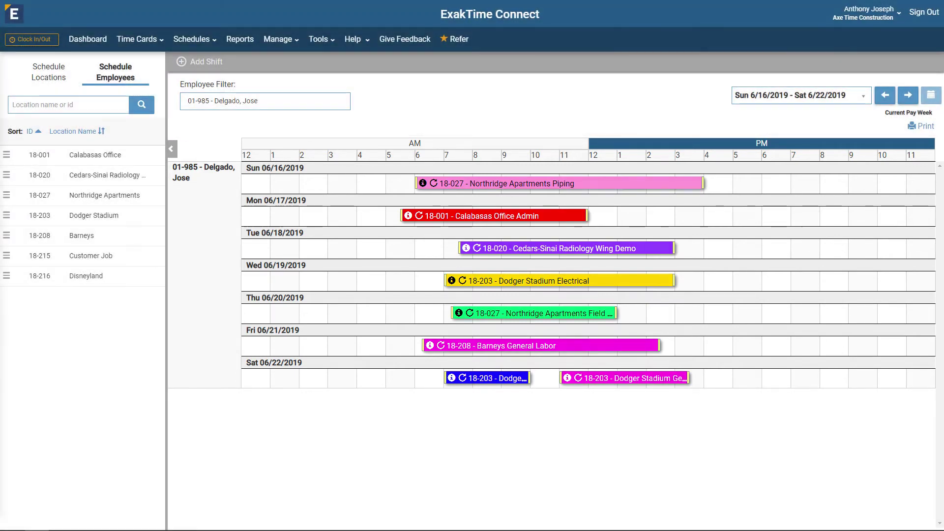
Check the Sunday 6/16 Northridge Apartments Piping shift's 6:00 AM–4:00 PM details, then close them.
{"action": "left_click", "coordinate": [463, 186]}
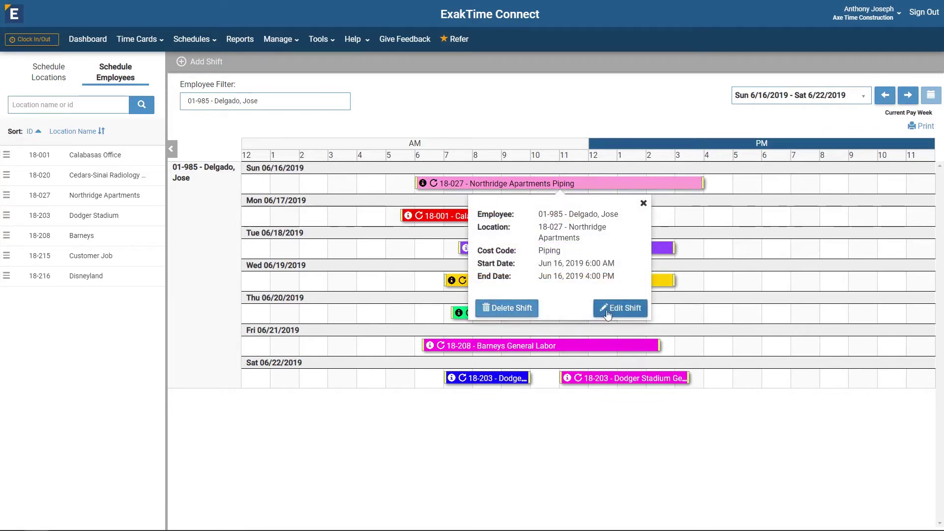
{"action": "left_click", "coordinate": [645, 206]}
Add a 6:00 AM–2:00 PM shift repeating daily until 7/10/2019.
{"action": "left_click", "coordinate": [217, 62]}
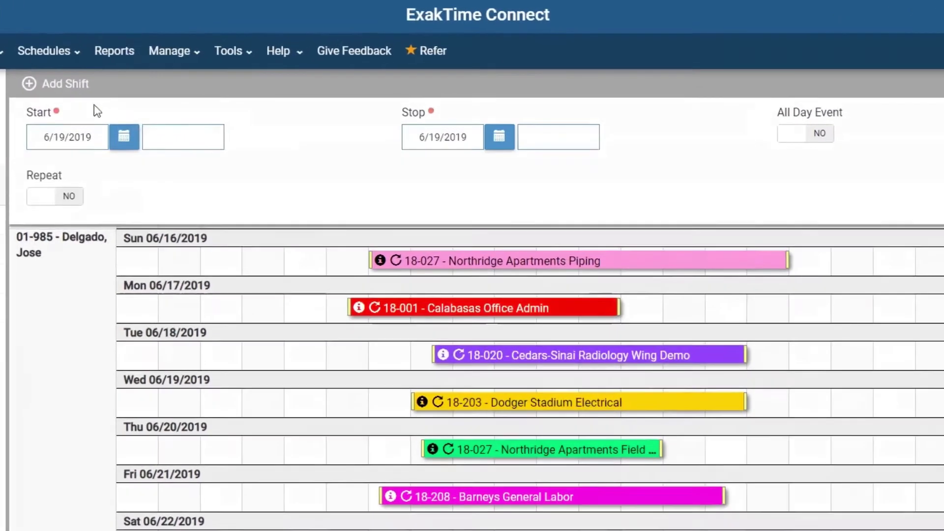
{"action": "left_click", "coordinate": [197, 136]}
{"action": "type", "text": "6"}
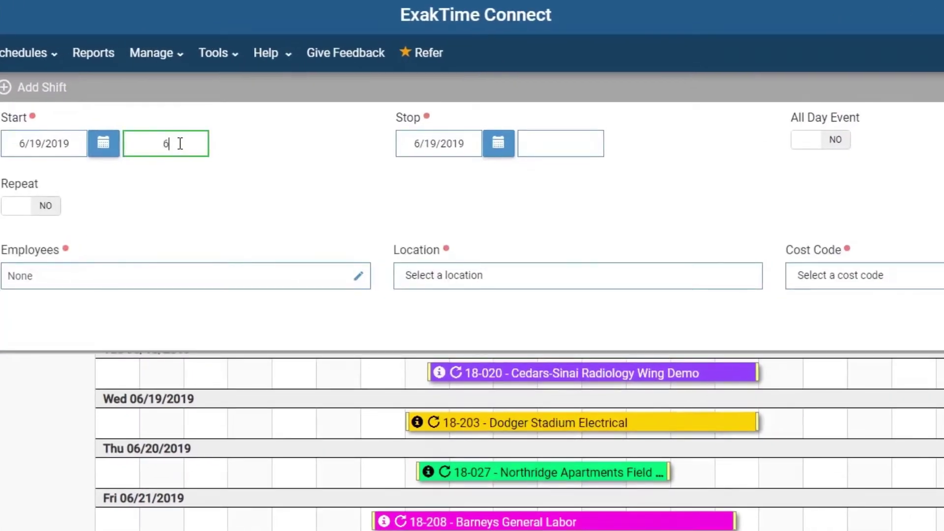
{"action": "type", "text": "a"}
{"action": "left_click", "coordinate": [548, 144]}
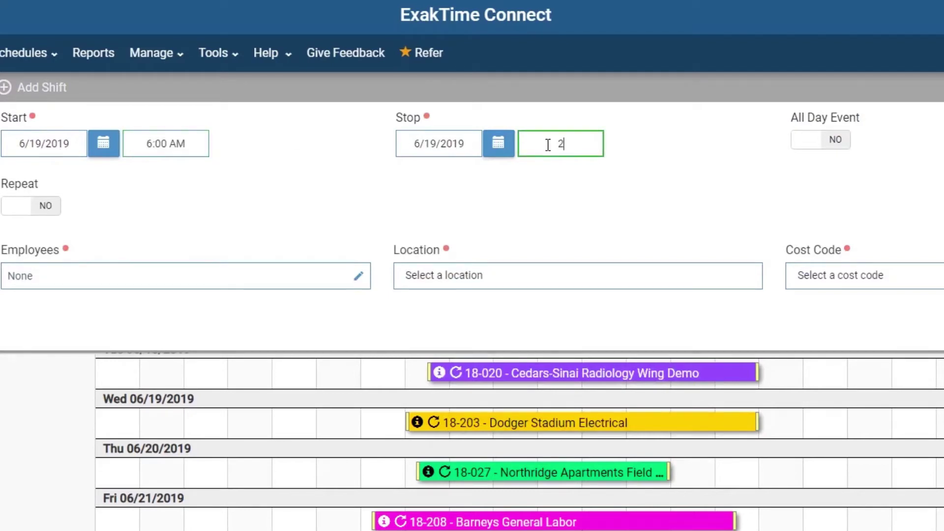
{"action": "left_click", "coordinate": [686, 149]}
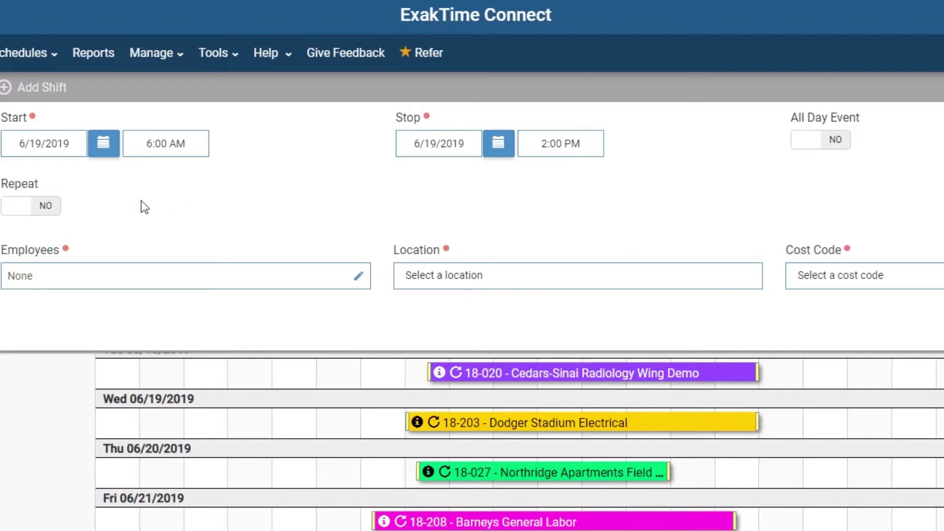
{"action": "left_click", "coordinate": [46, 207]}
{"action": "left_click", "coordinate": [275, 213]}
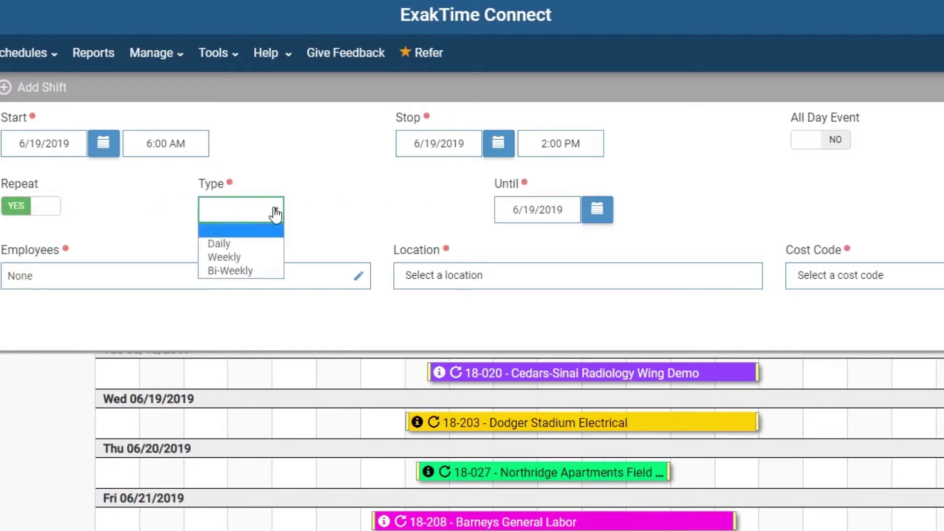
{"action": "left_click", "coordinate": [235, 243]}
{"action": "left_click", "coordinate": [604, 220]}
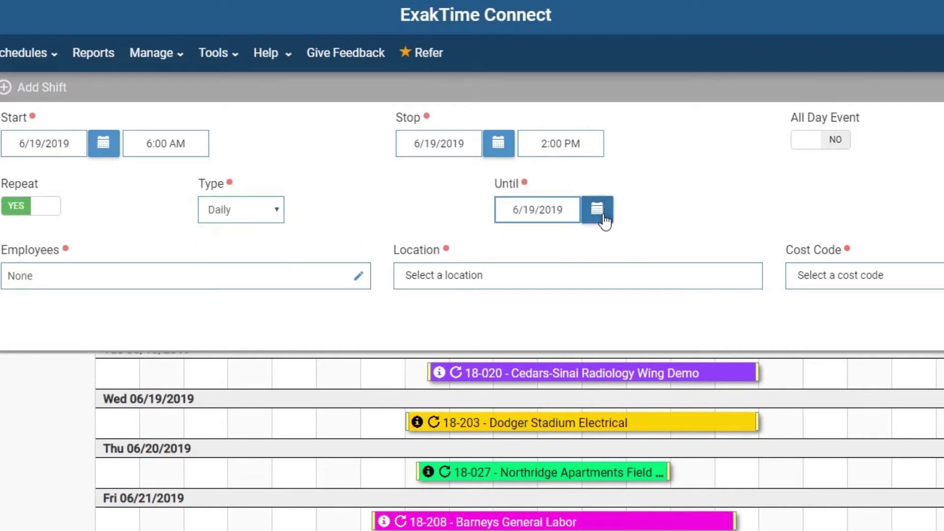
{"action": "scroll", "coordinate": [605, 412], "scroll_direction": "down", "scroll_amount": 3}
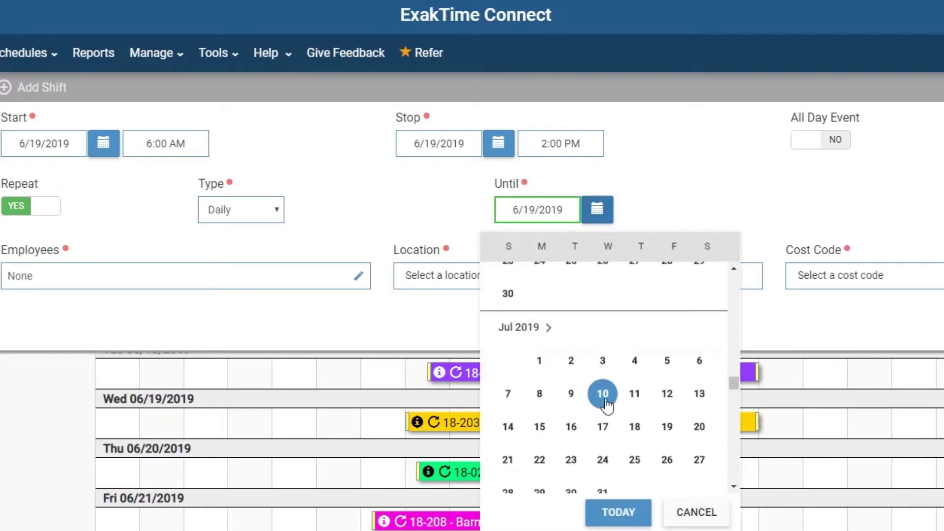
{"action": "left_click", "coordinate": [604, 395]}
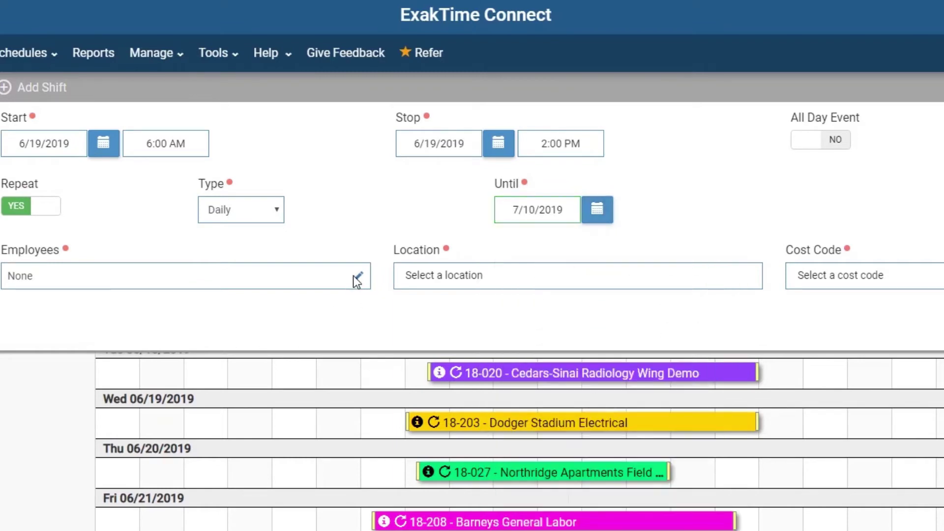
Assign the shift to the chosen employee at Cedars-Sinai Radiology Wing with cost code Demo, save, and open Company Settings.
{"action": "left_click", "coordinate": [357, 278]}
{"action": "left_click", "coordinate": [26, 370]}
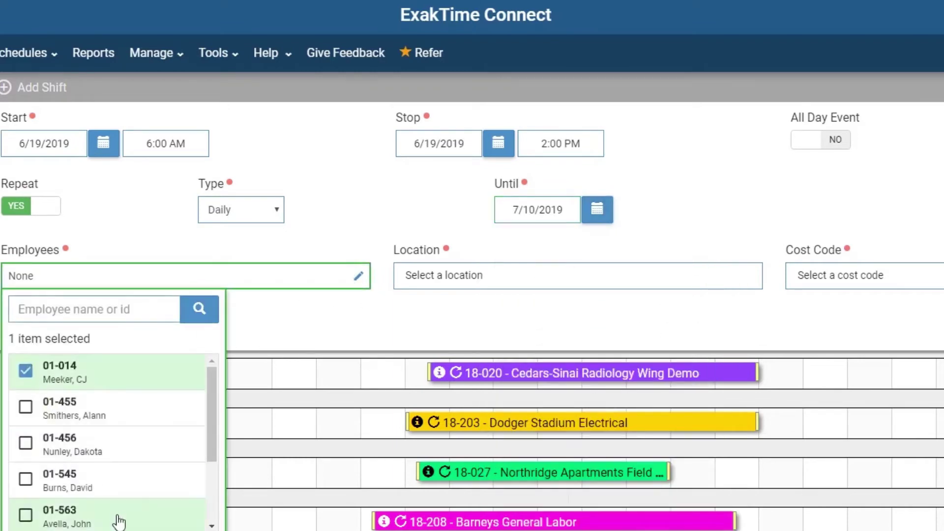
{"action": "left_click", "coordinate": [733, 274]}
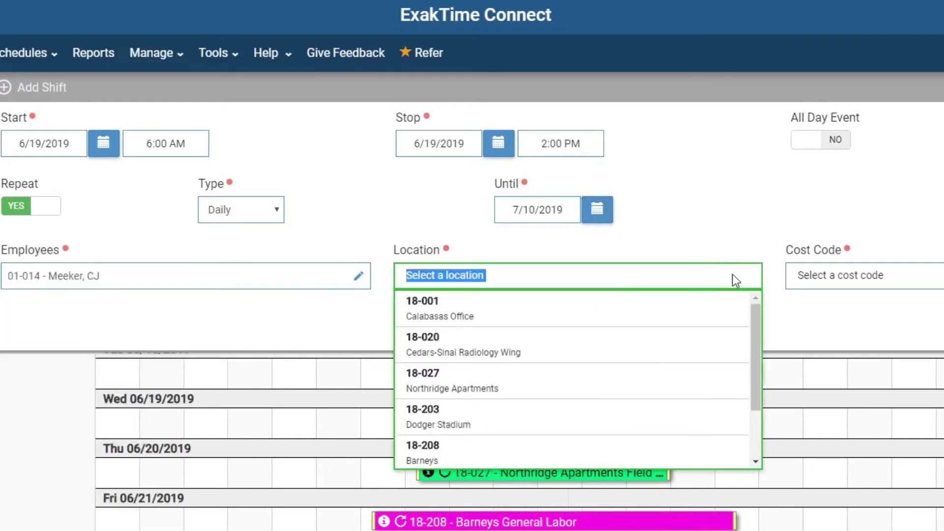
{"action": "left_click", "coordinate": [558, 354]}
{"action": "left_click", "coordinate": [929, 276]}
{"action": "left_click", "coordinate": [675, 349]}
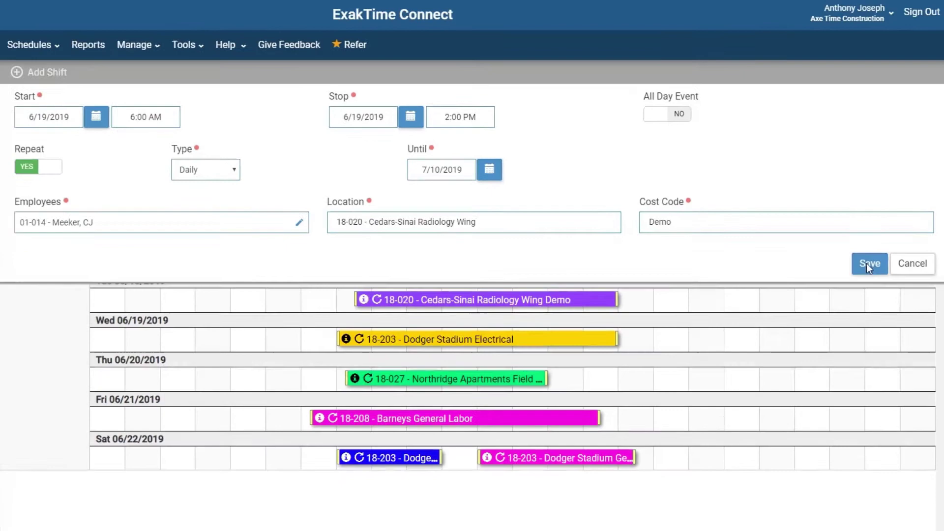
{"action": "left_click", "coordinate": [848, 328]}
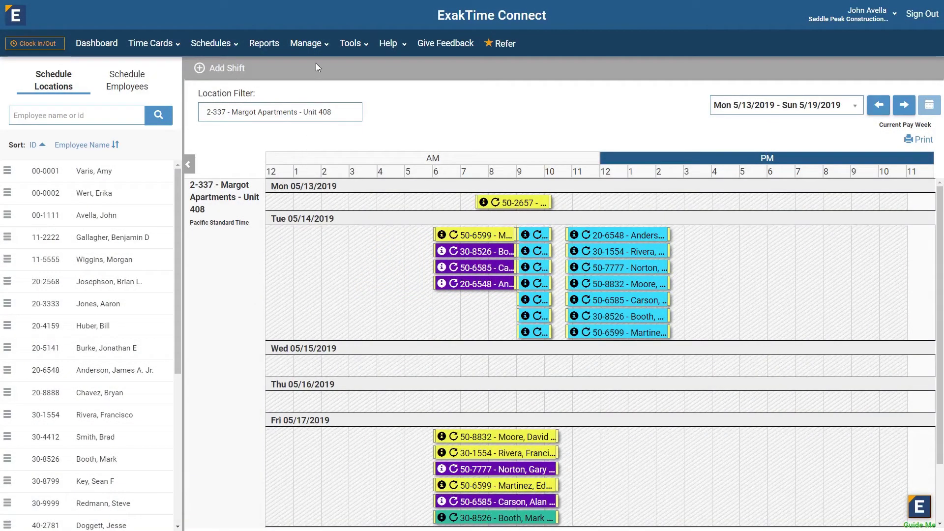
{"action": "left_click", "coordinate": [317, 49]}
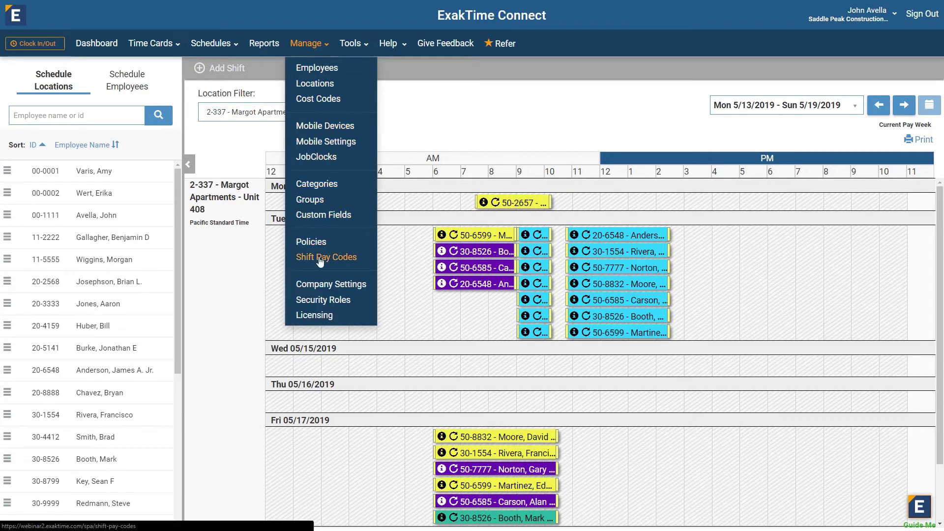
{"action": "left_click", "coordinate": [321, 288]}
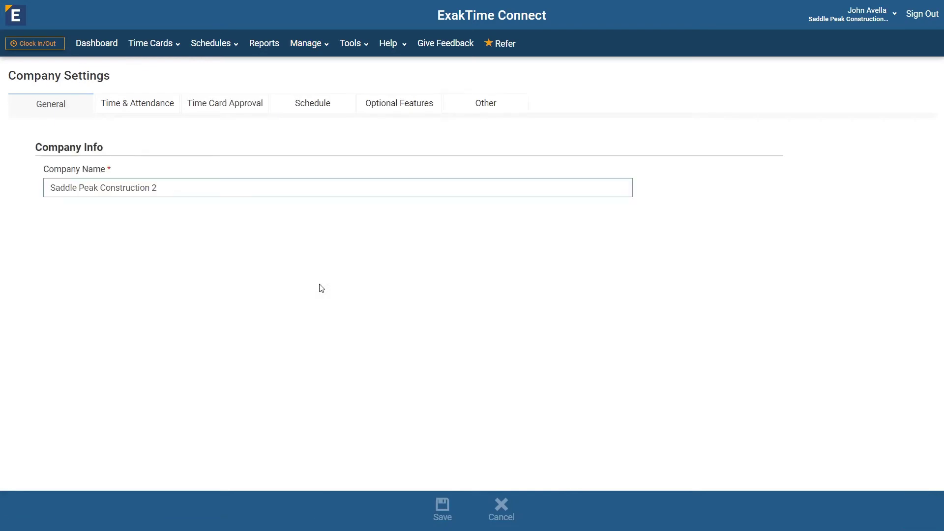
Turn on SMS schedule notifications with pre-shift and late-for-shift alerts, raising the late-notification minutes.
{"action": "left_click", "coordinate": [321, 106]}
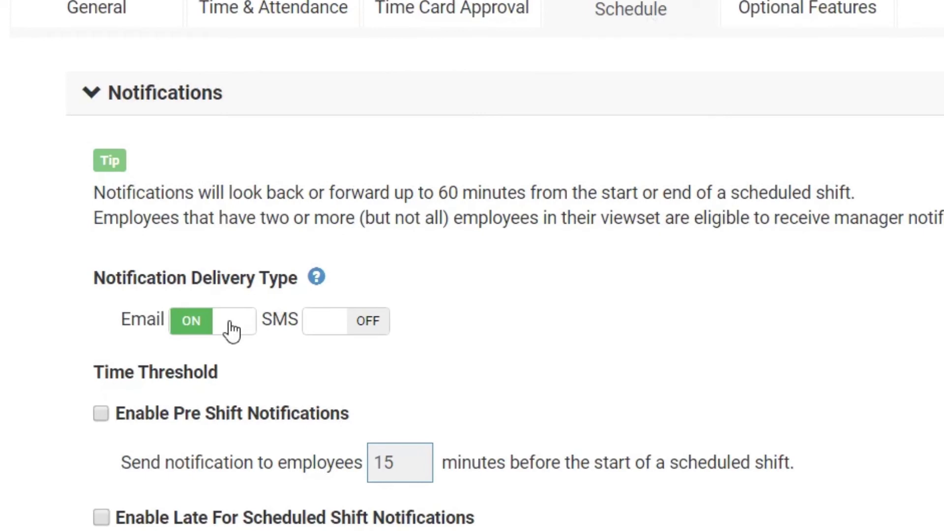
{"action": "left_click", "coordinate": [370, 324]}
{"action": "scroll", "coordinate": [282, 312], "scroll_direction": "down", "scroll_amount": 4}
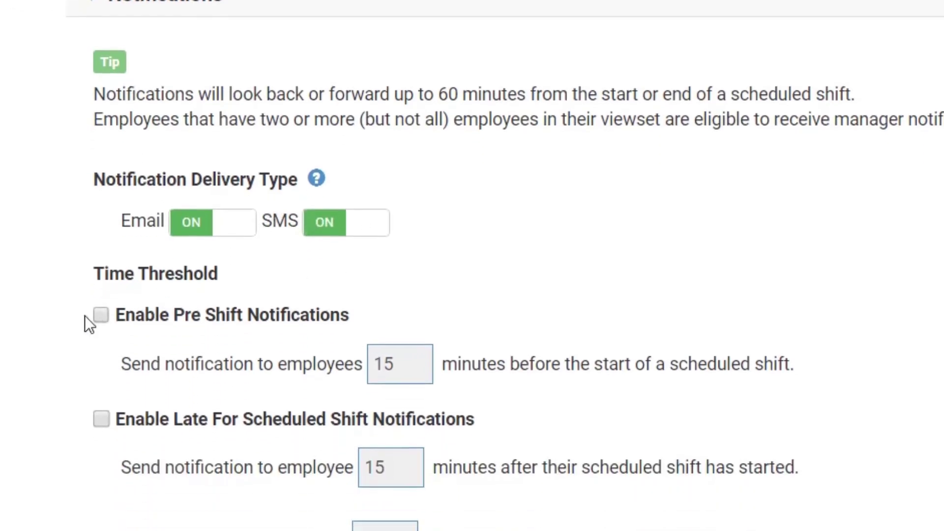
{"action": "left_click", "coordinate": [101, 221]}
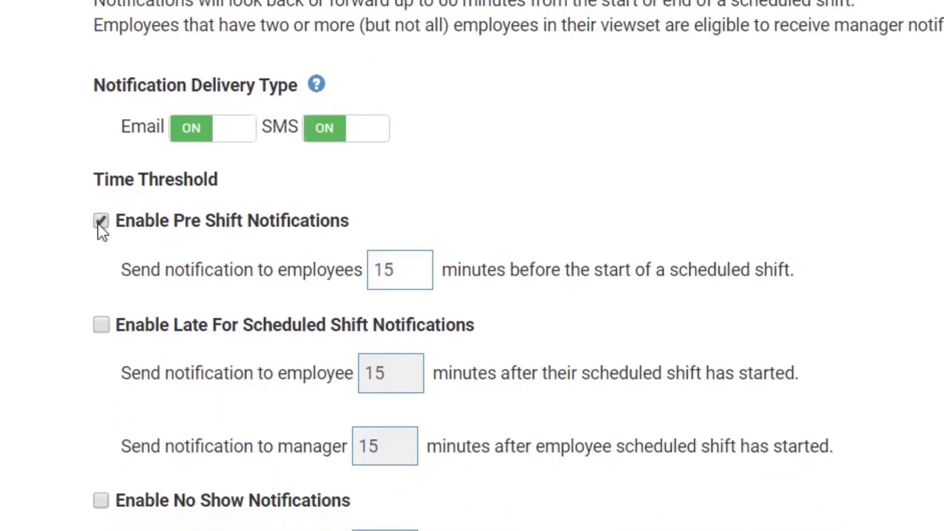
{"action": "left_click", "coordinate": [103, 326]}
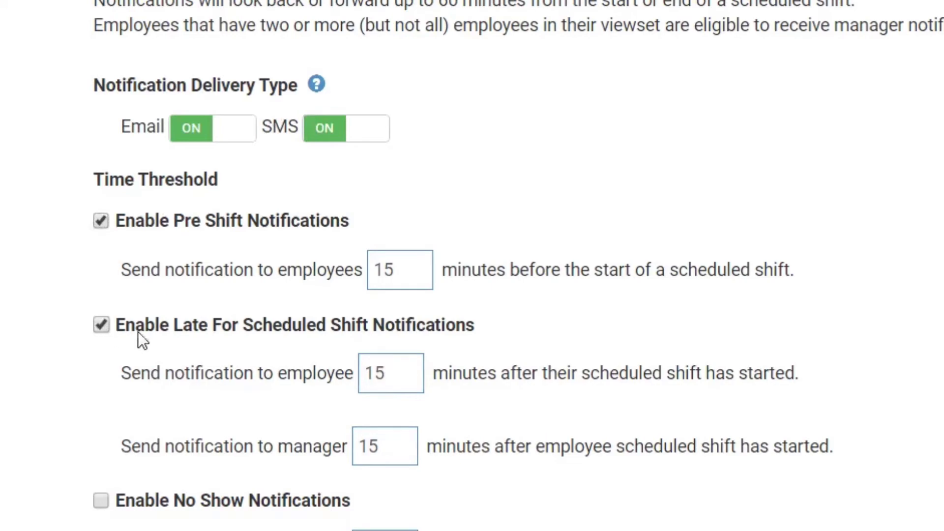
{"action": "left_click", "coordinate": [401, 368]}
{"action": "left_click", "coordinate": [401, 368]}
{"action": "left_click", "coordinate": [402, 368]}
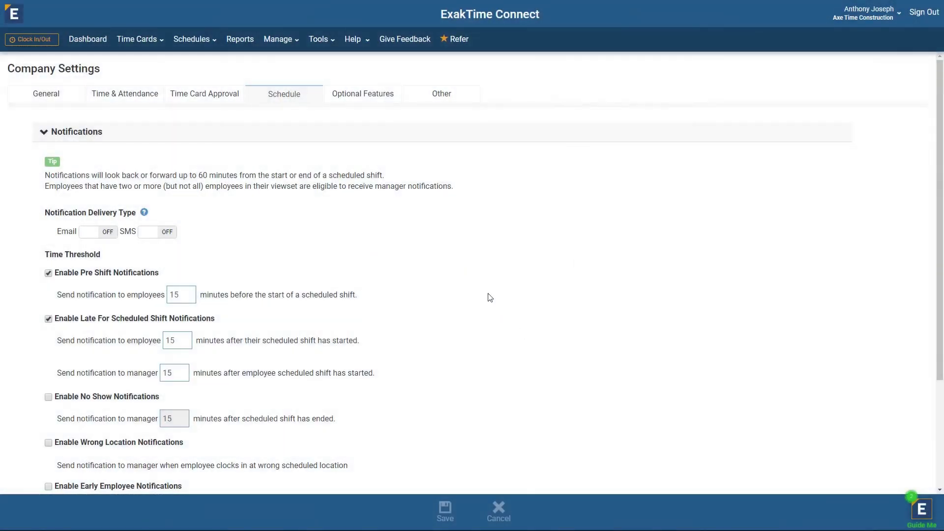
{"action": "left_click", "coordinate": [241, 41]}
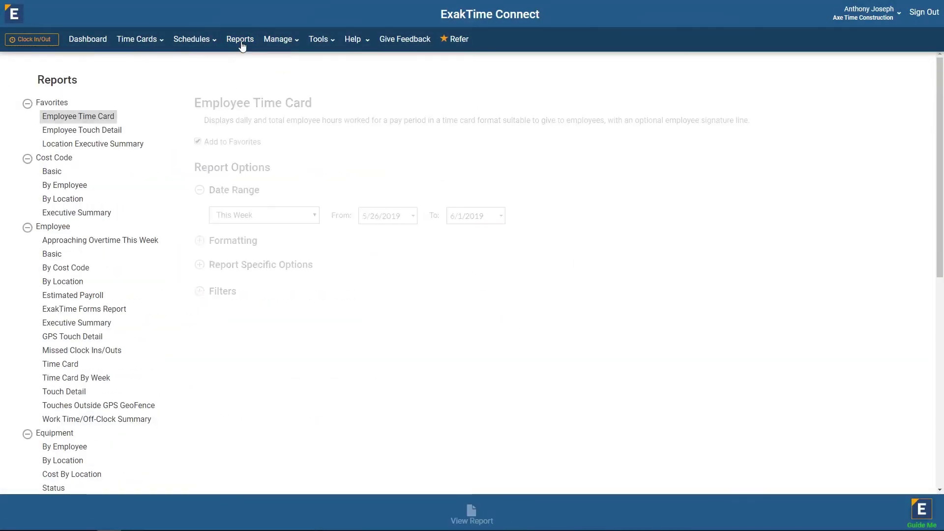
Generate the Scheduled Shifts By Employee report with formatting, options and filters shown, and export as PDF.
{"action": "scroll", "coordinate": [141, 310], "scroll_direction": "down", "scroll_amount": 2}
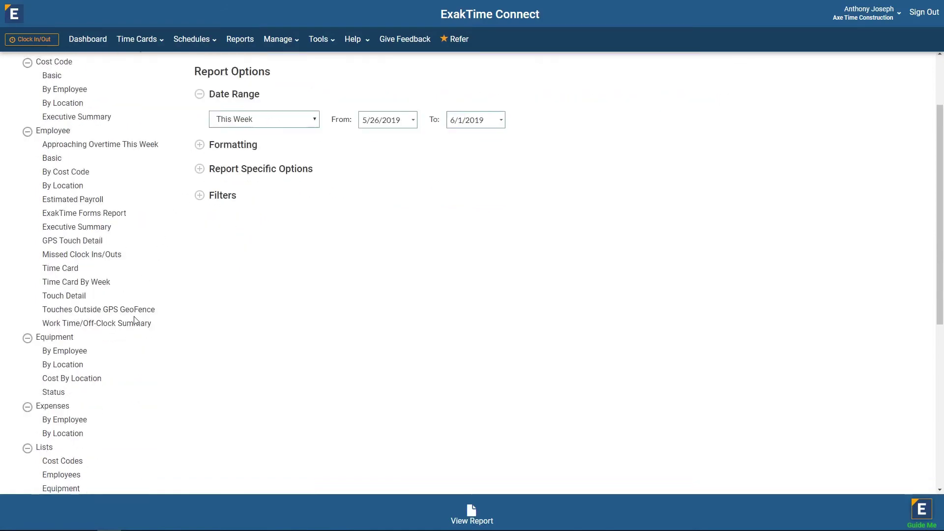
{"action": "scroll", "coordinate": [134, 320], "scroll_direction": "down", "scroll_amount": 7}
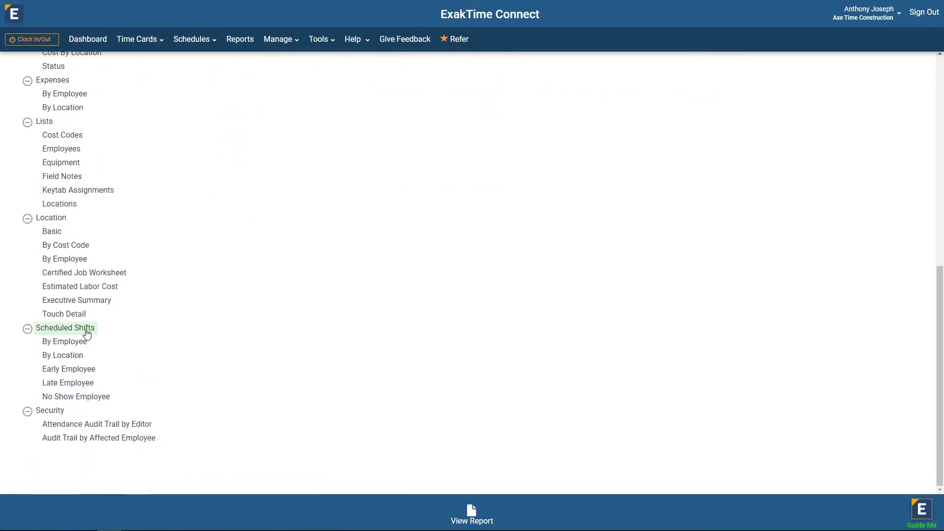
{"action": "left_click", "coordinate": [84, 341]}
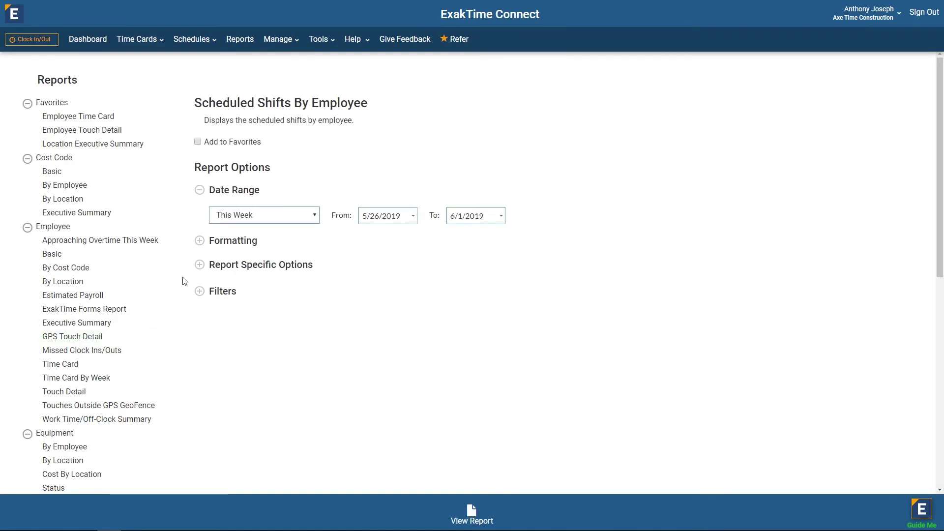
{"action": "left_click", "coordinate": [199, 240]}
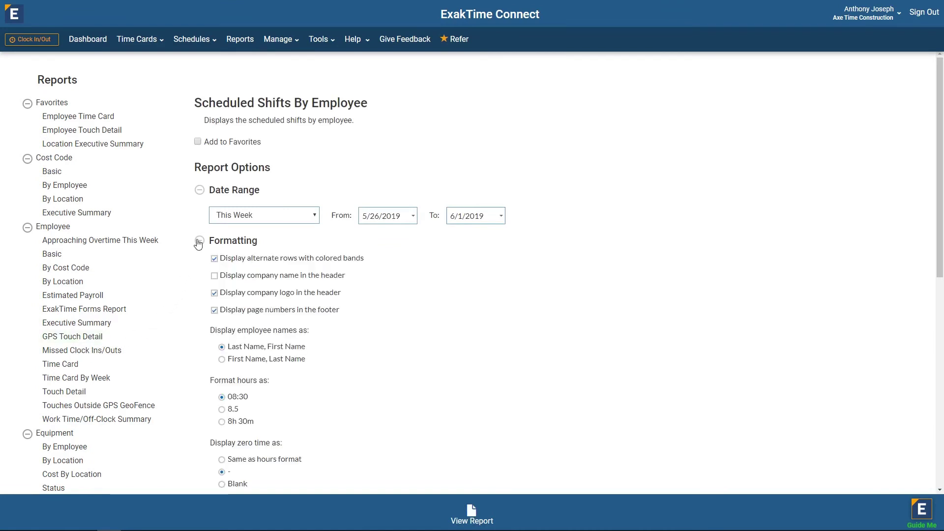
{"action": "scroll", "coordinate": [205, 279], "scroll_direction": "down", "scroll_amount": 4}
{"action": "left_click", "coordinate": [200, 311]}
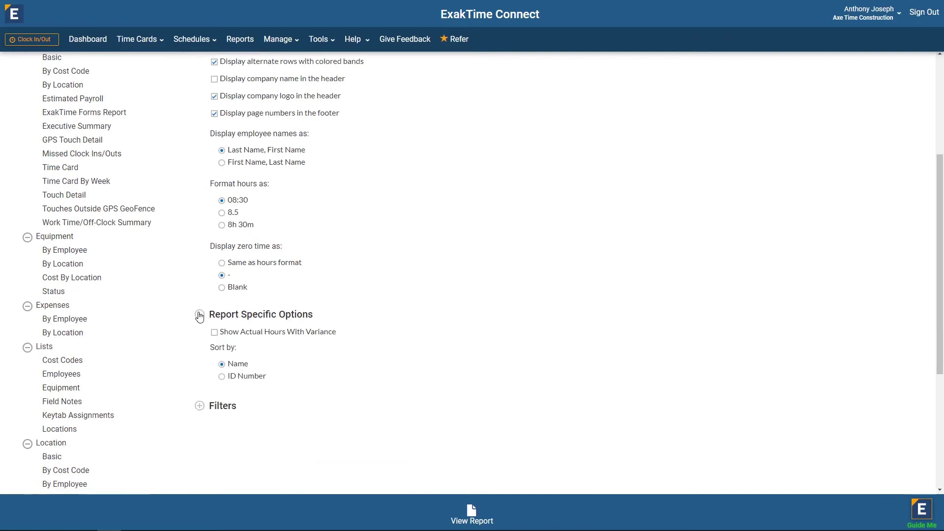
{"action": "scroll", "coordinate": [200, 314], "scroll_direction": "down", "scroll_amount": 2}
{"action": "left_click", "coordinate": [199, 310]}
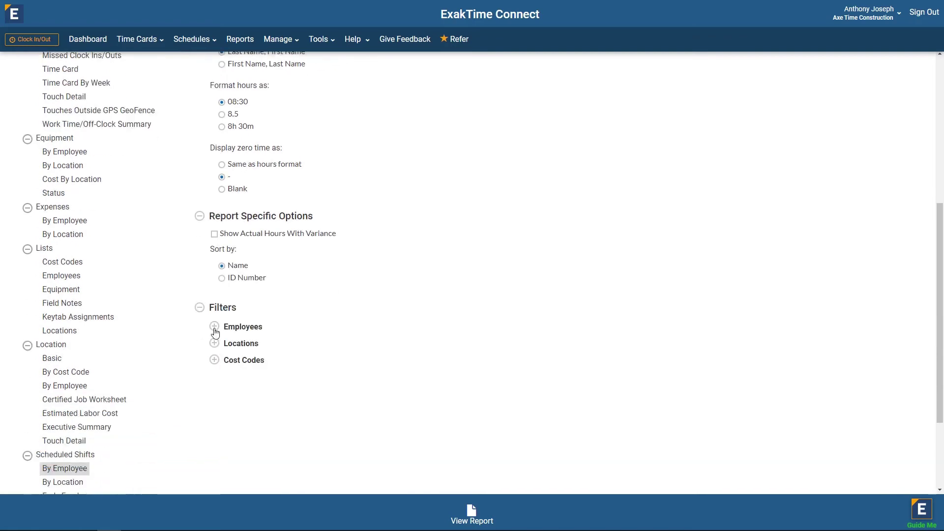
{"action": "left_click", "coordinate": [215, 329]}
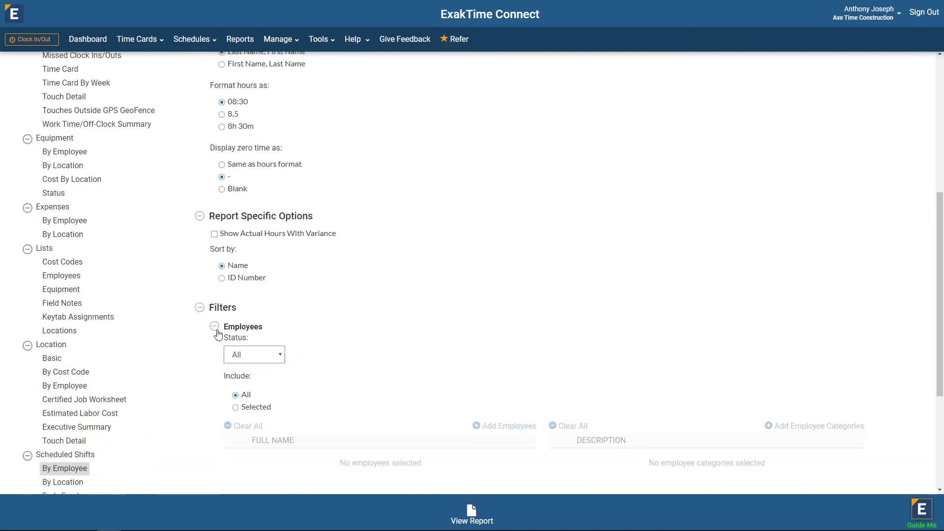
{"action": "left_click", "coordinate": [480, 515]}
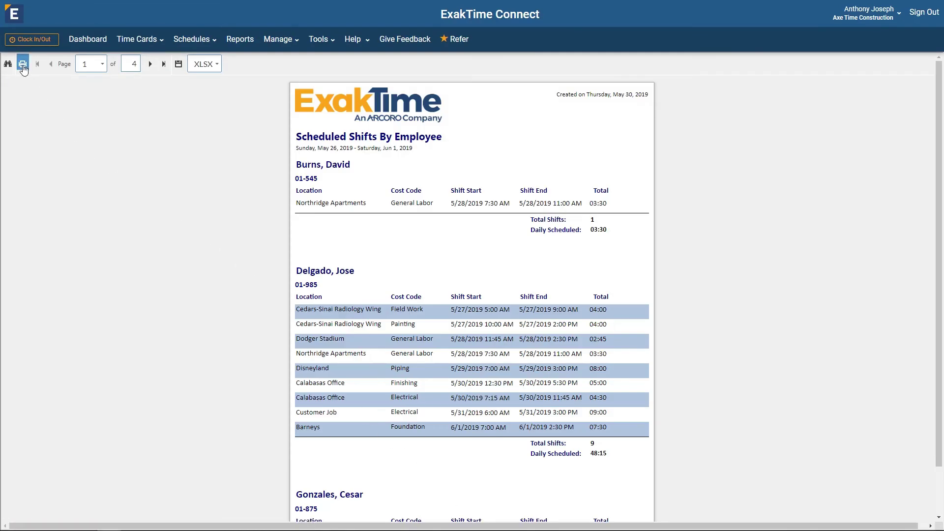
{"action": "left_click", "coordinate": [216, 65]}
{"action": "left_click", "coordinate": [209, 105]}
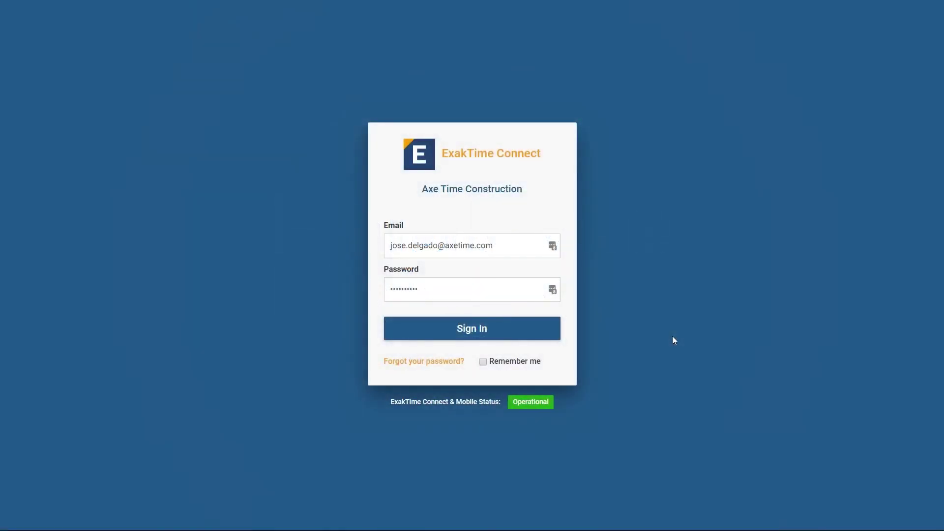
Sign in as the employee and show My Schedule for the current pay period week.
{"action": "left_click", "coordinate": [533, 333]}
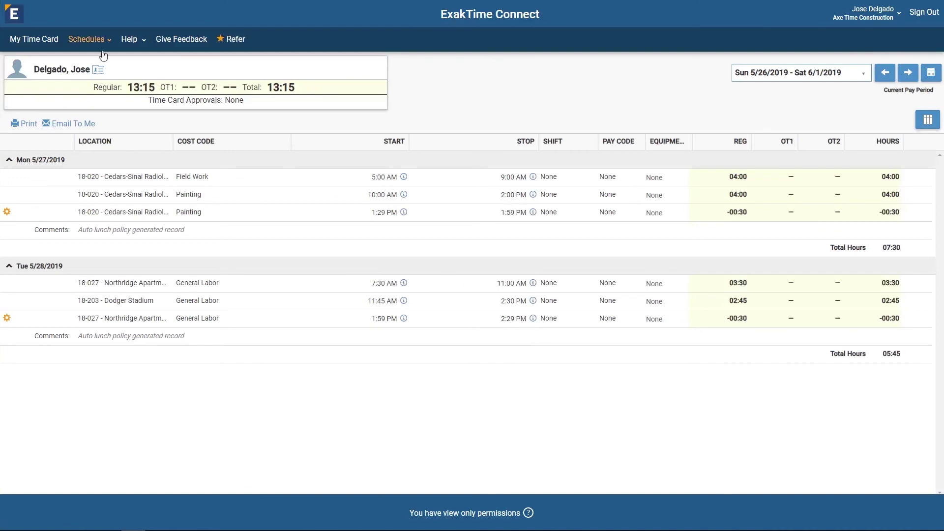
{"action": "left_click", "coordinate": [86, 43]}
{"action": "left_click", "coordinate": [94, 74]}
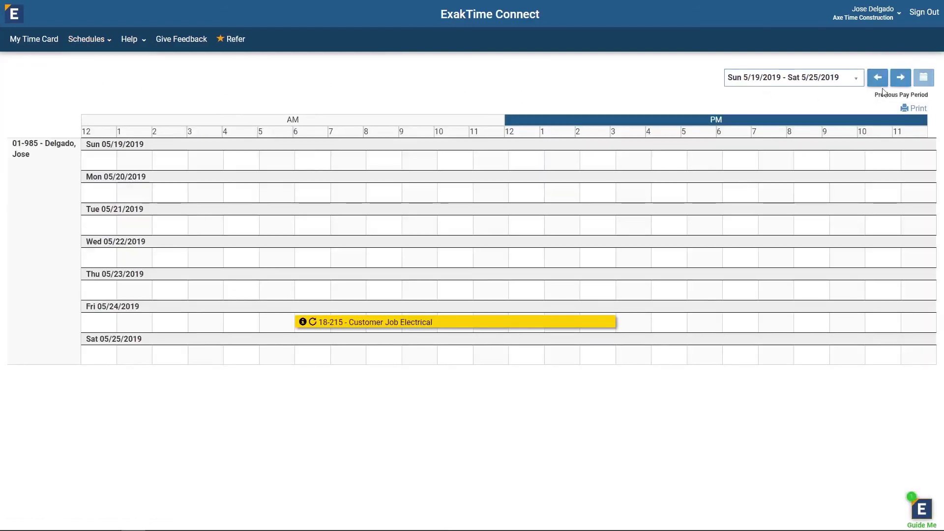
{"action": "left_click", "coordinate": [899, 85]}
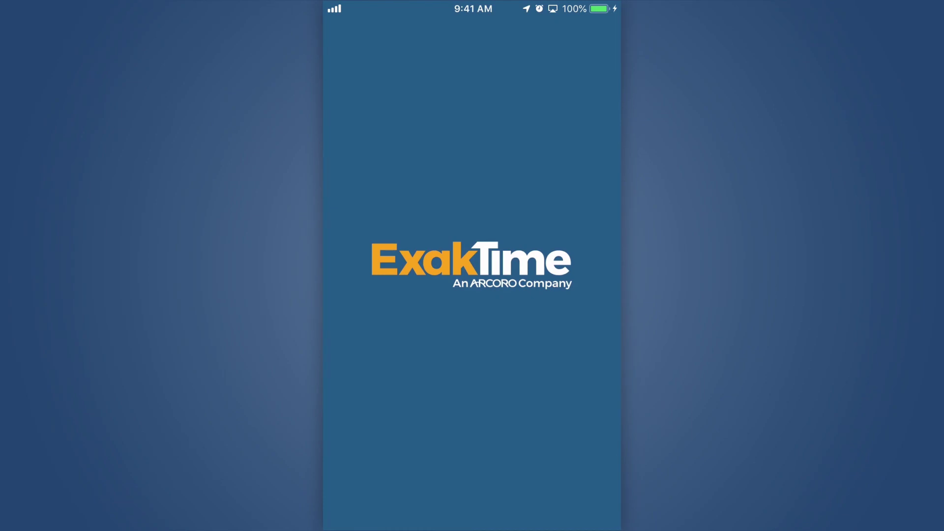
Sign in to ExakTime Mobile with the four-digit PIN.
{"action": "left_click", "coordinate": [571, 398]}
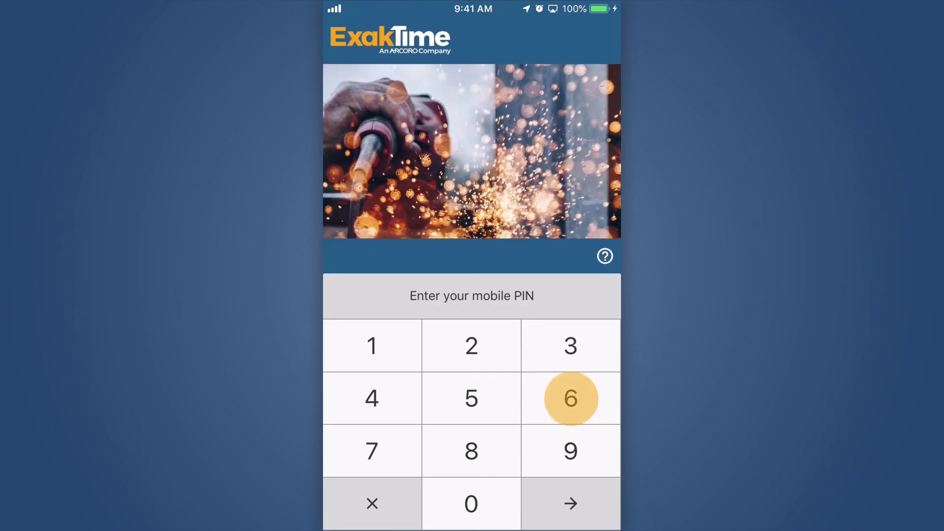
{"action": "left_click", "coordinate": [471, 398]}
{"action": "left_click", "coordinate": [472, 346]}
{"action": "left_click", "coordinate": [372, 346]}
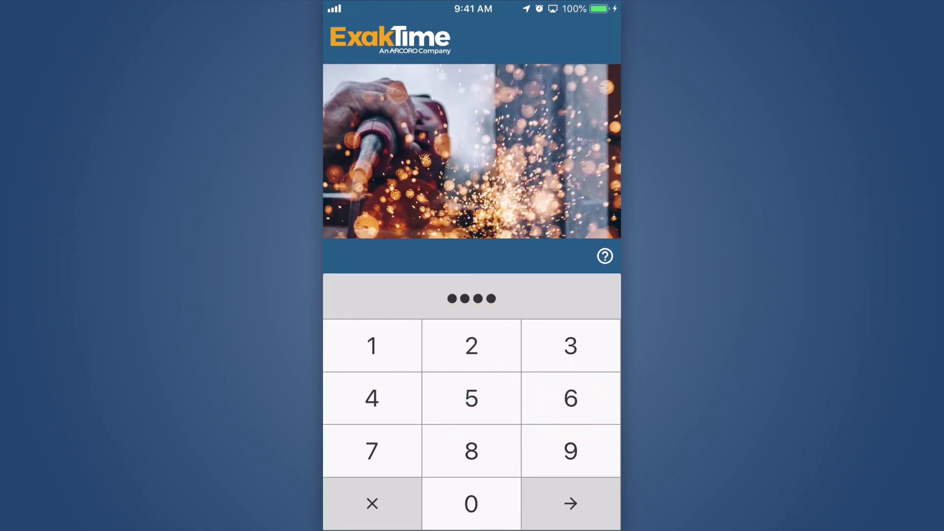
{"action": "left_click", "coordinate": [571, 504]}
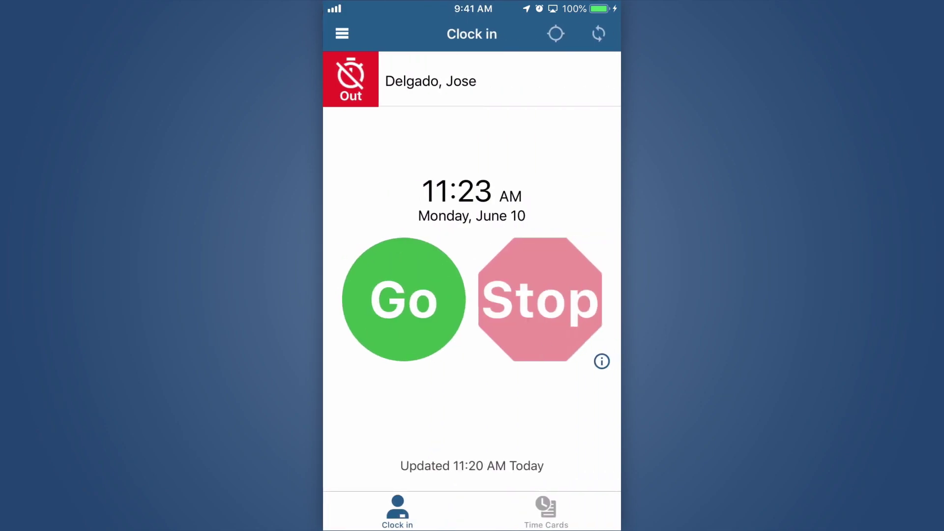
Show the Jun 10–16 schedule and expand Tuesday Jun 11's 7:30 AM–3:00 PM Cedars-Sinai Radiology Wing shift.
{"action": "left_click", "coordinate": [337, 31]}
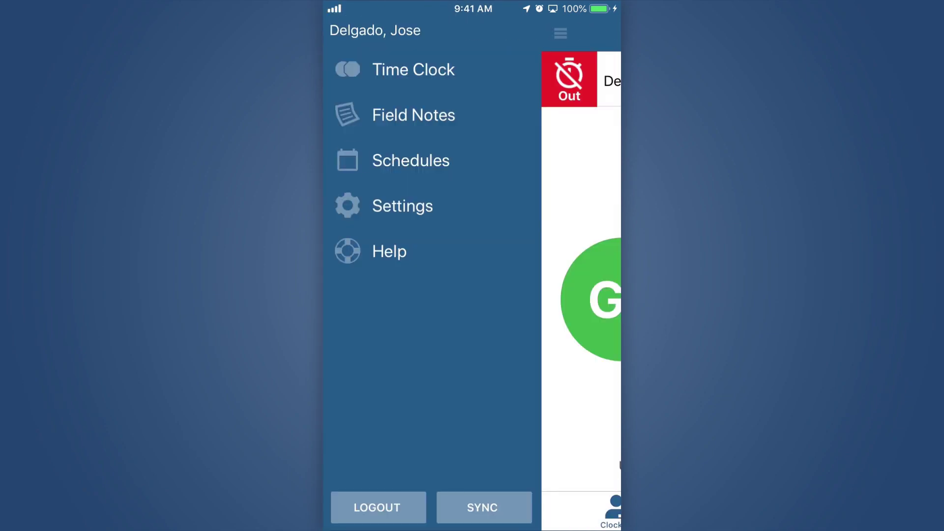
{"action": "left_click", "coordinate": [350, 160]}
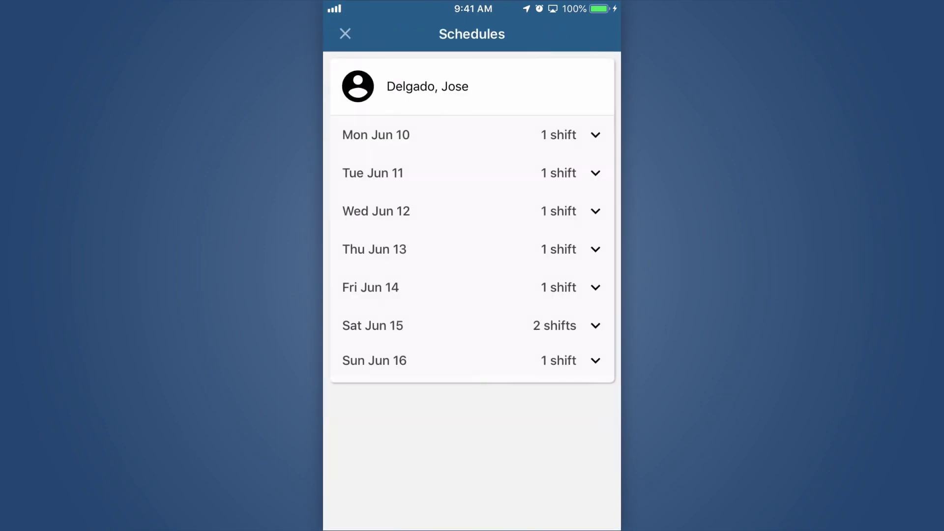
{"action": "left_click", "coordinate": [593, 135]}
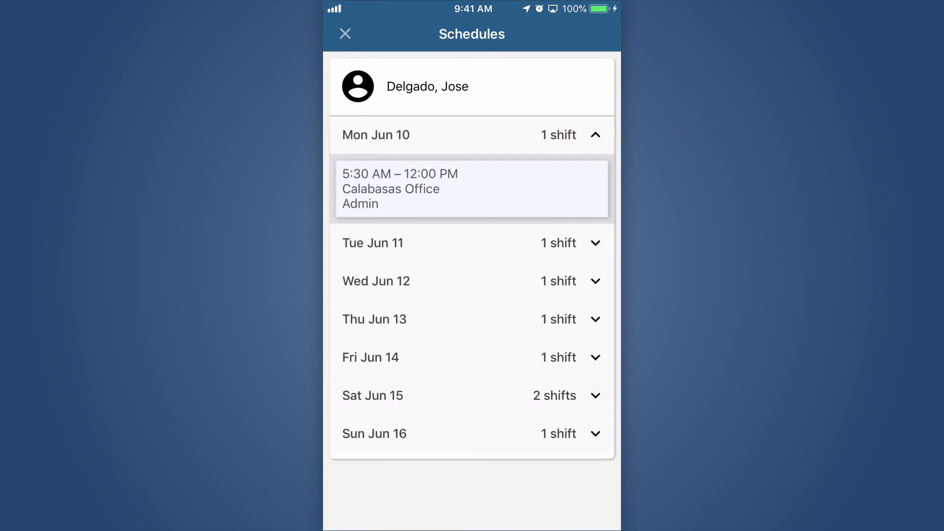
{"action": "left_click", "coordinate": [595, 135]}
{"action": "left_click", "coordinate": [595, 173]}
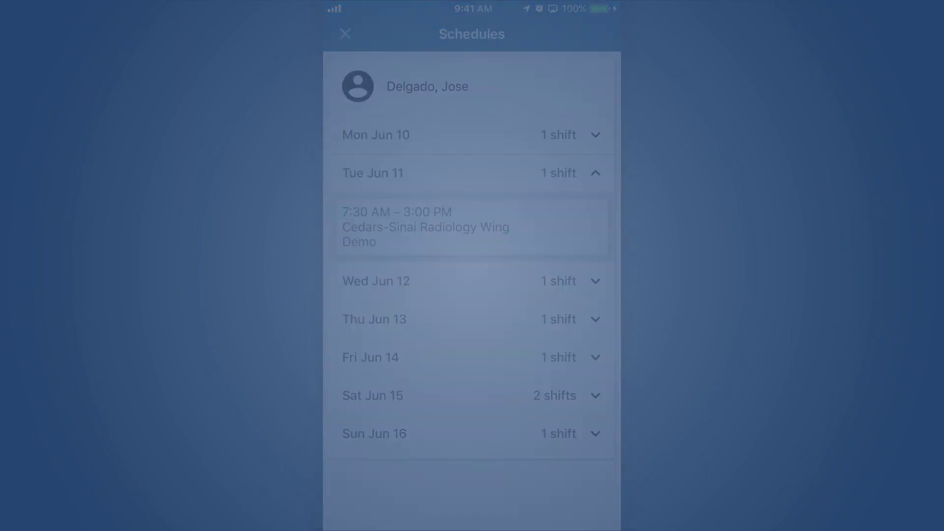